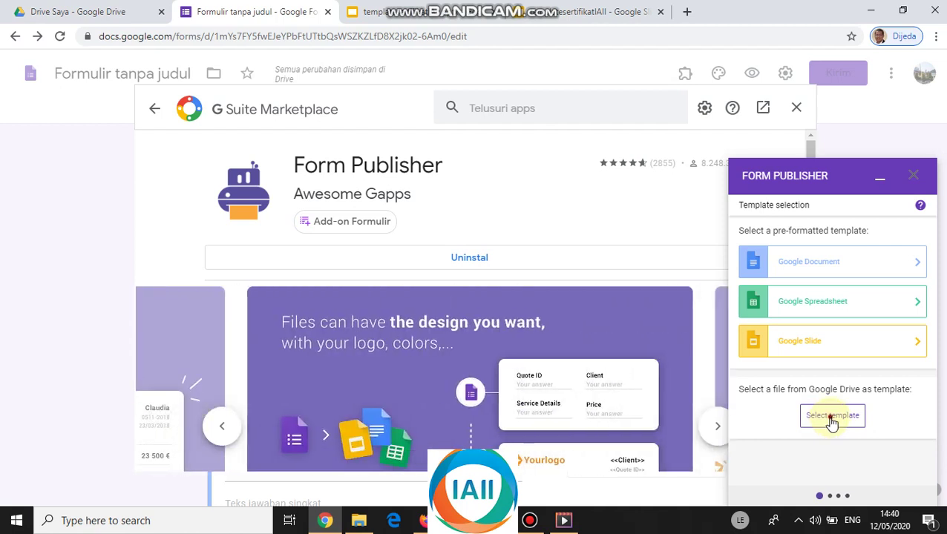
Choose the Google Slides presentation templatesertifikatIAII from Drive as the Form Publisher template and close the G Suite Marketplace window.
{"action": "left_click", "coordinate": [832, 417]}
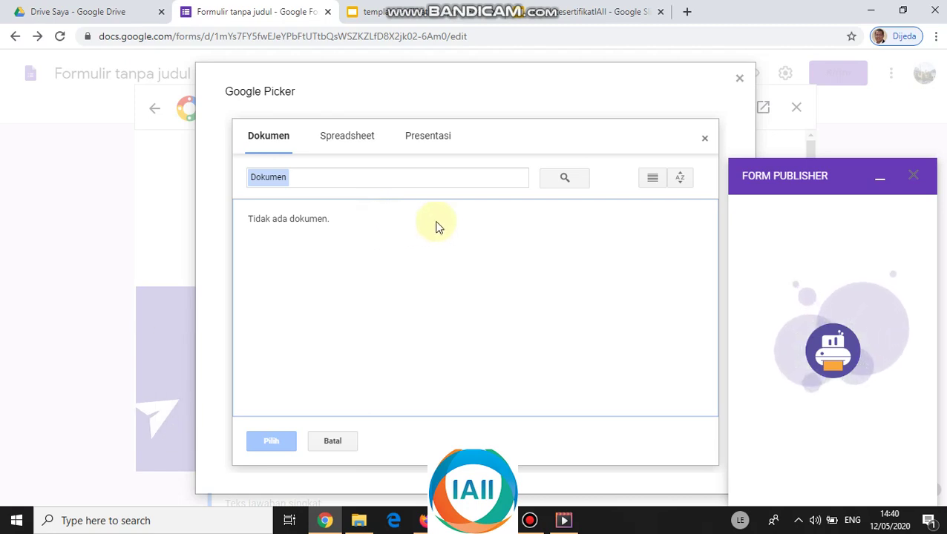
{"action": "left_click", "coordinate": [428, 141]}
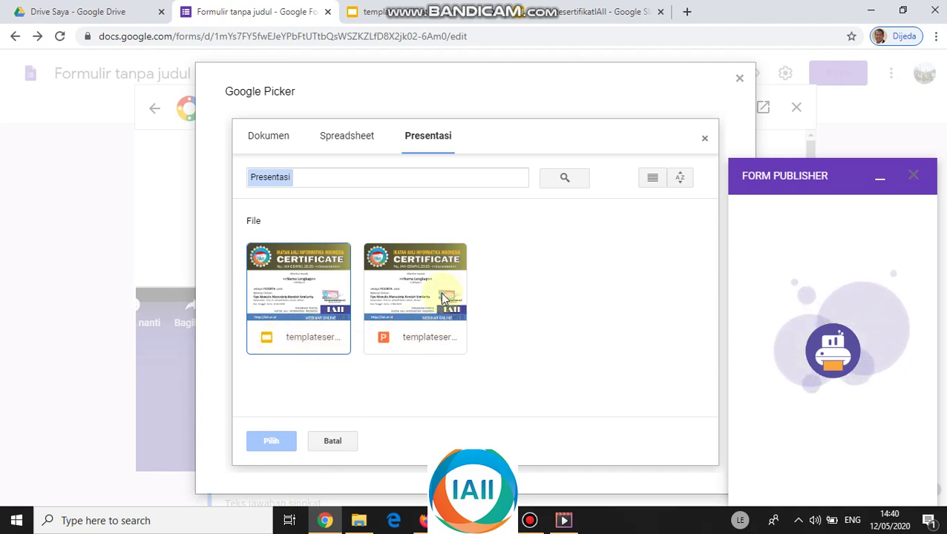
{"action": "left_click", "coordinate": [295, 291]}
{"action": "left_click", "coordinate": [268, 442]}
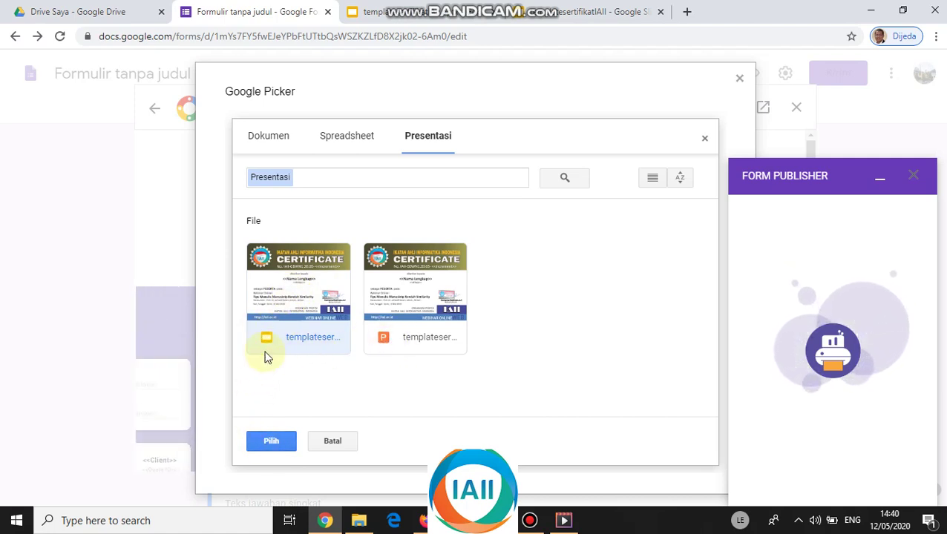
{"action": "left_click", "coordinate": [267, 442]}
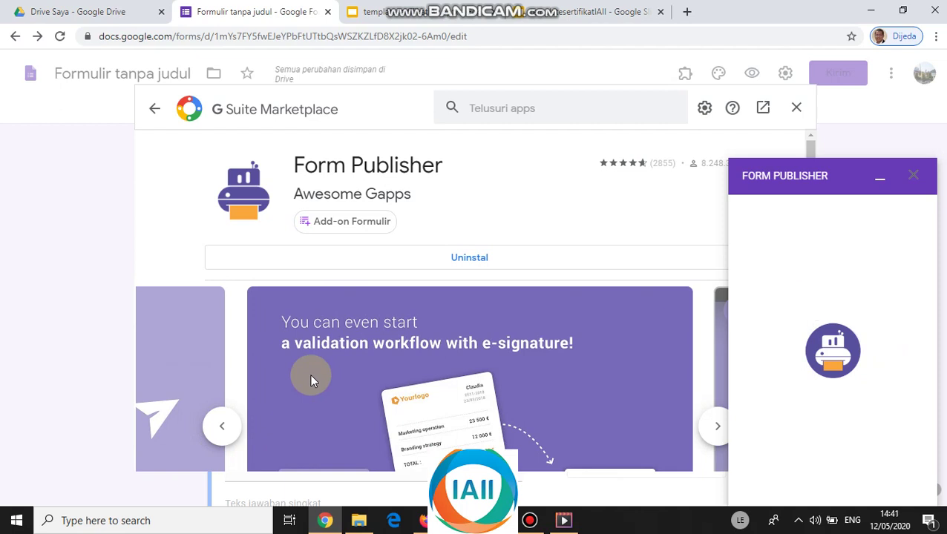
{"action": "left_click", "coordinate": [798, 108]}
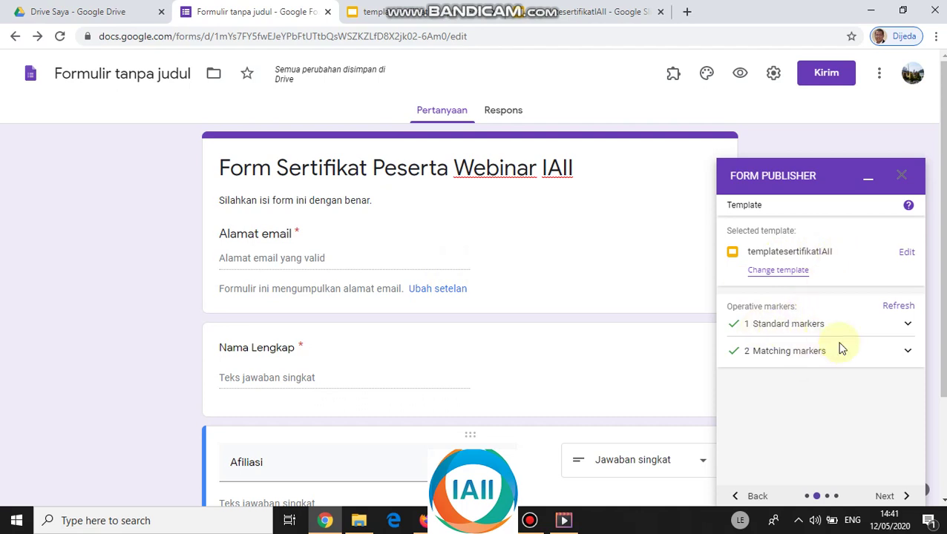
Check the template's standard and matching markers, comparing them with the certificate slide in PowerPoint before returning to the form.
{"action": "scroll", "coordinate": [839, 348], "scroll_direction": "down", "scroll_amount": 2}
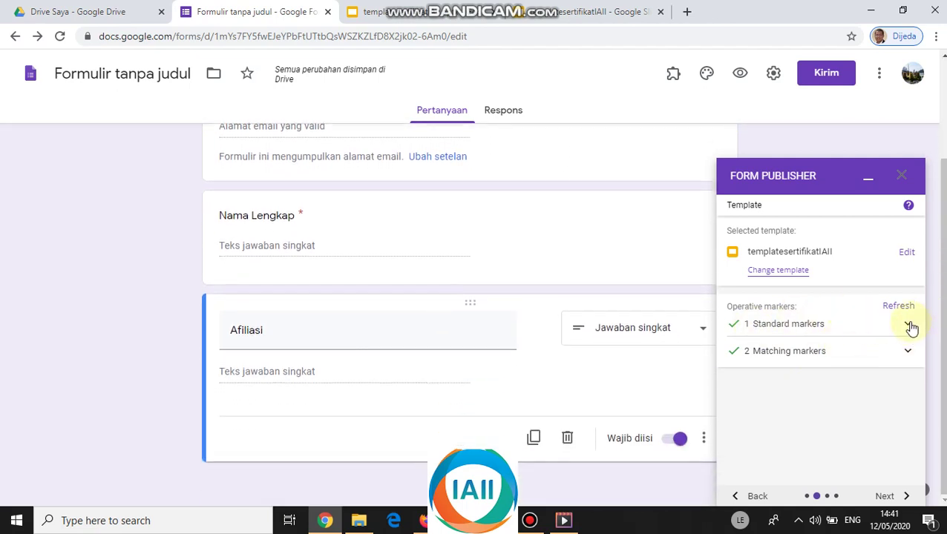
{"action": "left_click", "coordinate": [908, 326]}
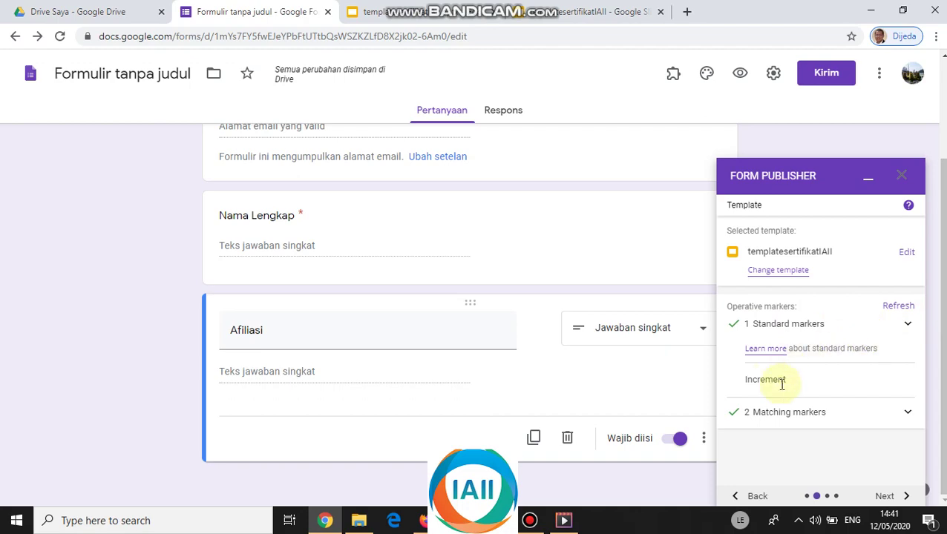
{"action": "key", "text": "alt+Tab"}
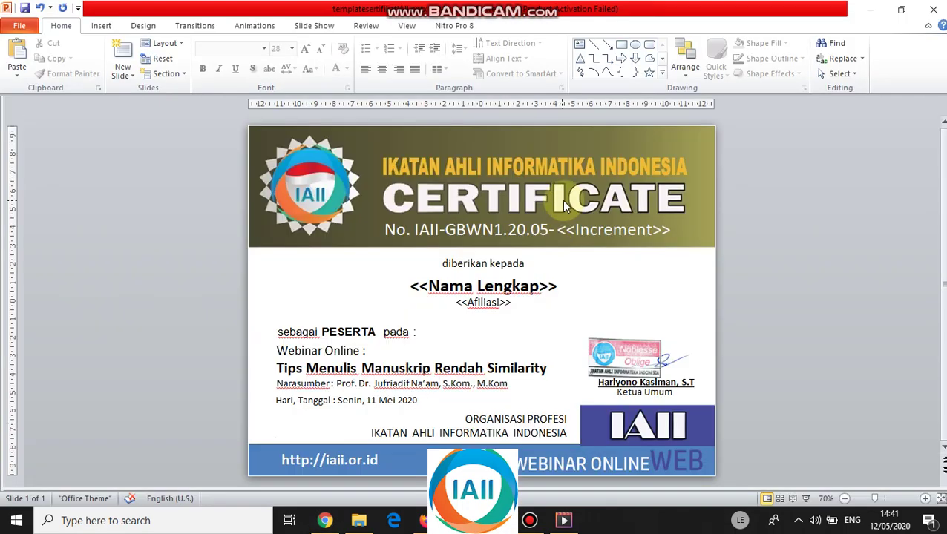
{"action": "left_click", "coordinate": [871, 10]}
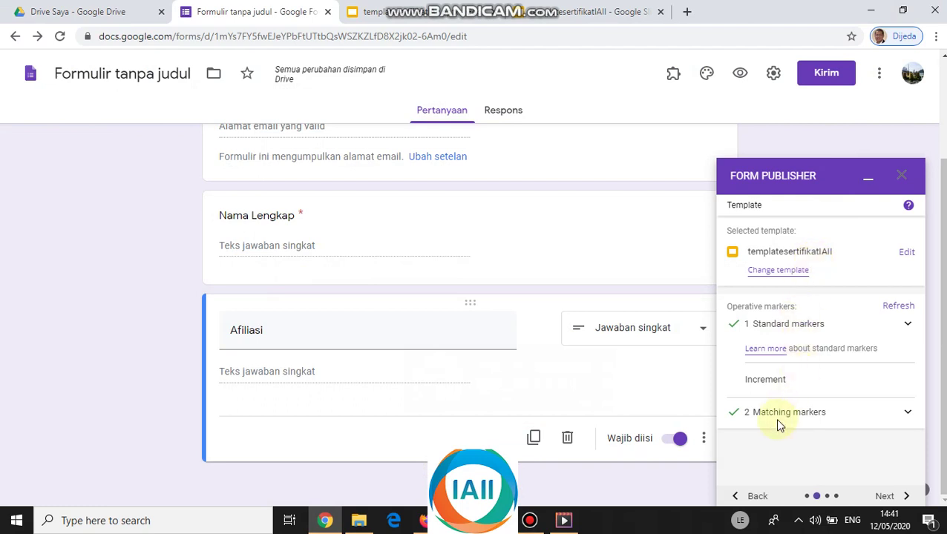
{"action": "left_click", "coordinate": [907, 414]}
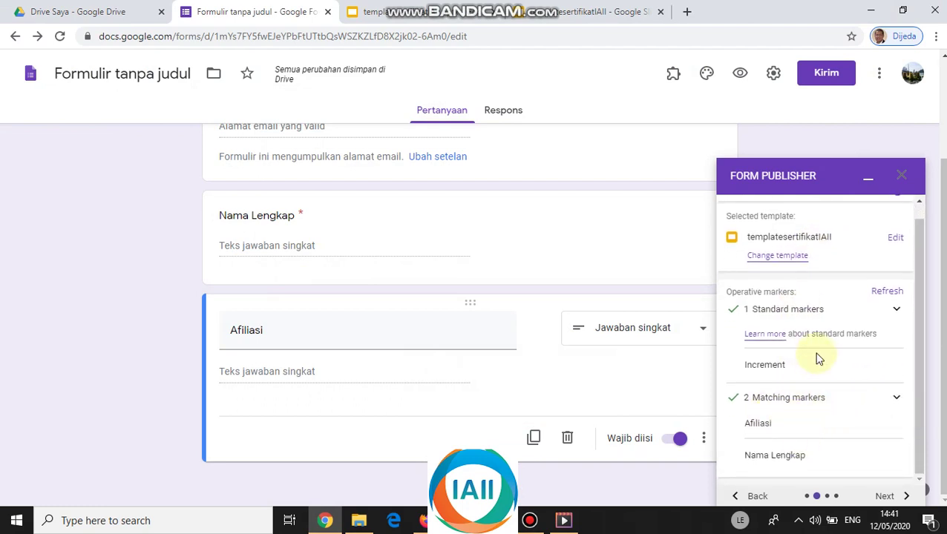
Continue to the destination and naming settings and prefix the generated files title with "Sertifkat" before the existing markers.
{"action": "left_click", "coordinate": [886, 497]}
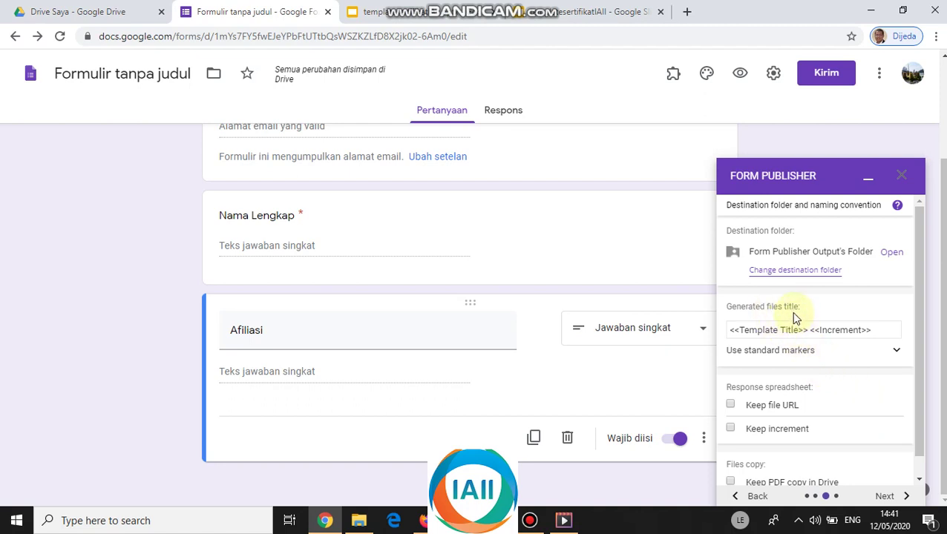
{"action": "left_click", "coordinate": [733, 332]}
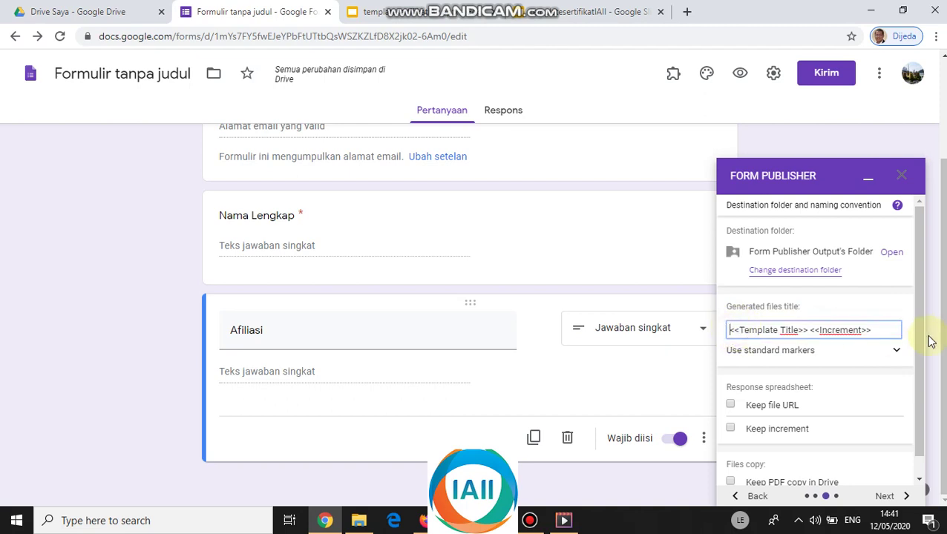
{"action": "type", "text": "Sertifkat"}
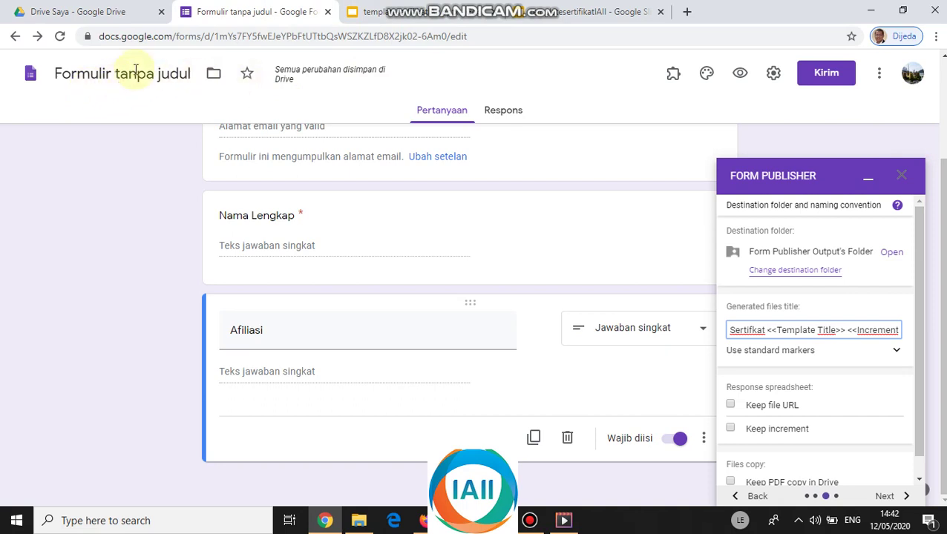
Rename the untitled form file as "Form Sertifikat Peserta Webinar IAII".
{"action": "triple_click", "coordinate": [192, 73]}
{"action": "type", "text": "Form Sertifikat Peserta Webinar IAII"}
{"action": "key", "text": "ctrl+a"}
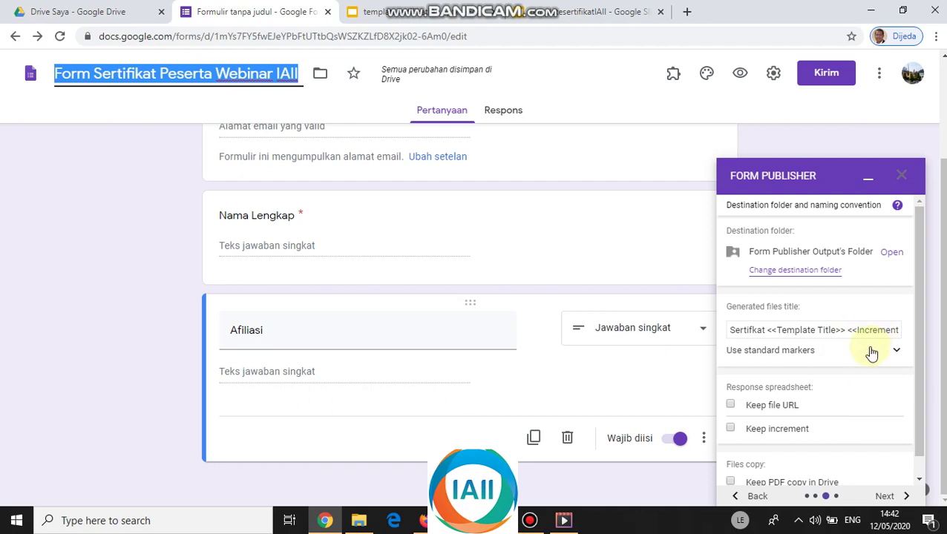
Enable keeping a PDF copy of generated files in Drive and continue to the sharing options and notifications.
{"action": "scroll", "coordinate": [834, 414], "scroll_direction": "down", "scroll_amount": 1}
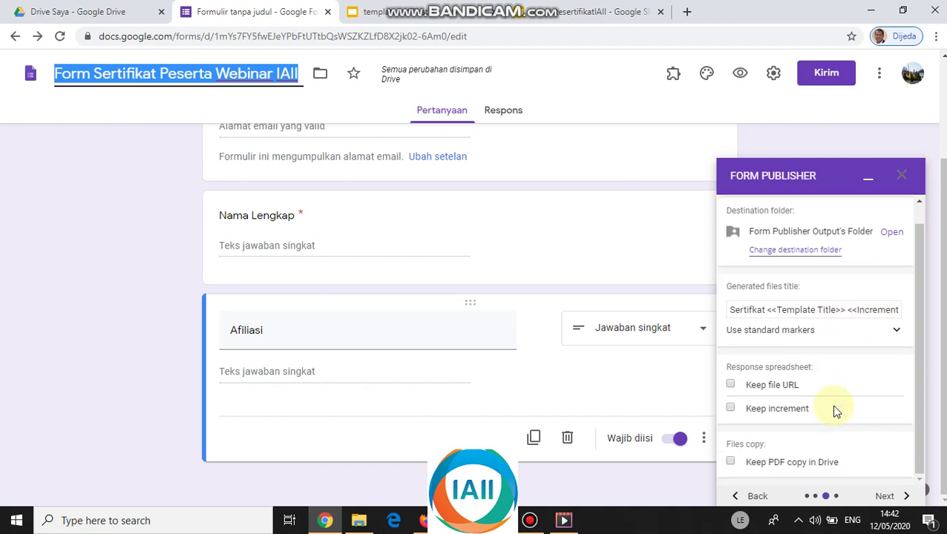
{"action": "left_click", "coordinate": [731, 462]}
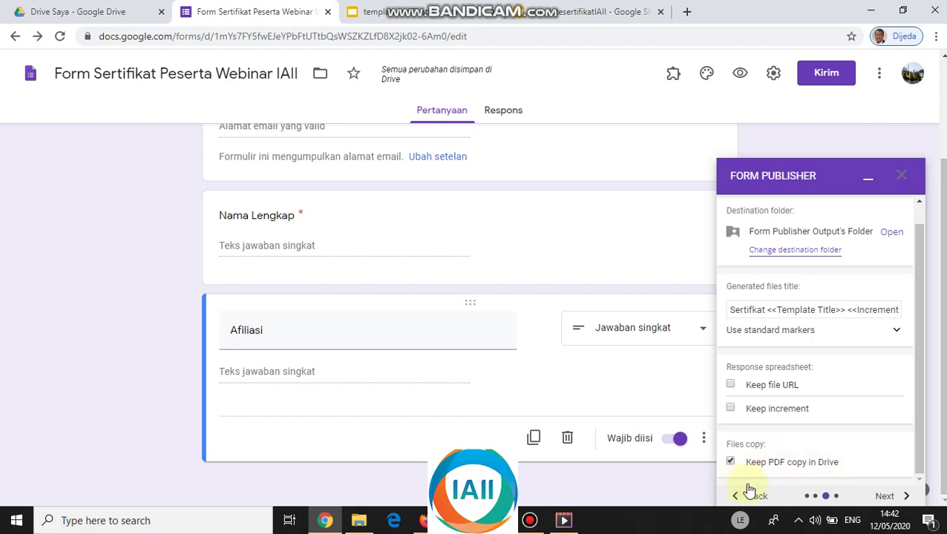
{"action": "left_click", "coordinate": [884, 497]}
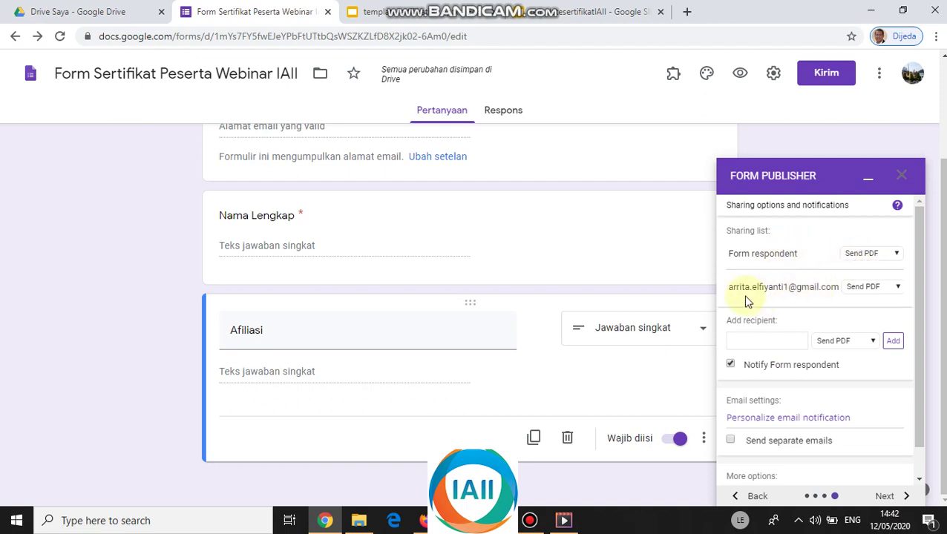
Examine the delivery options for the listed e-mail recipient and the field for adding another recipient.
{"action": "left_click", "coordinate": [897, 288]}
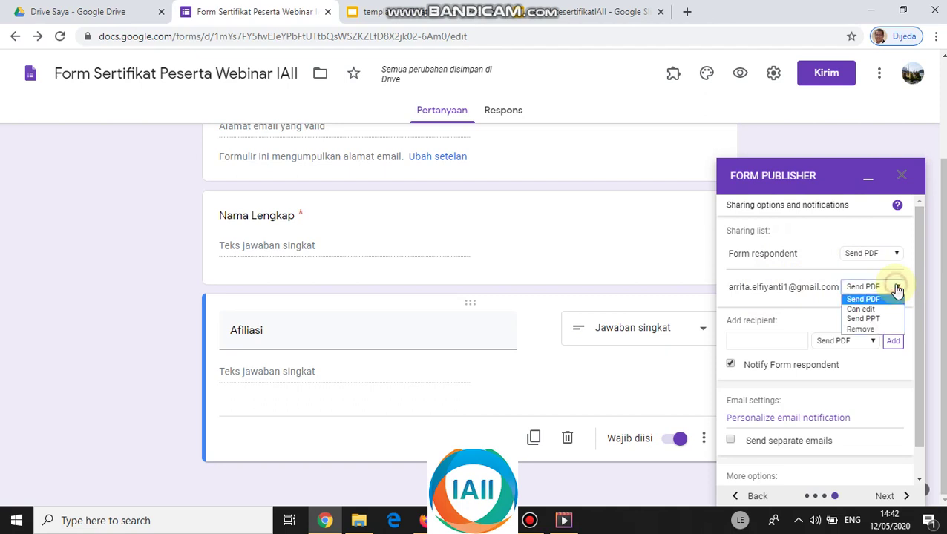
{"action": "left_click", "coordinate": [897, 289]}
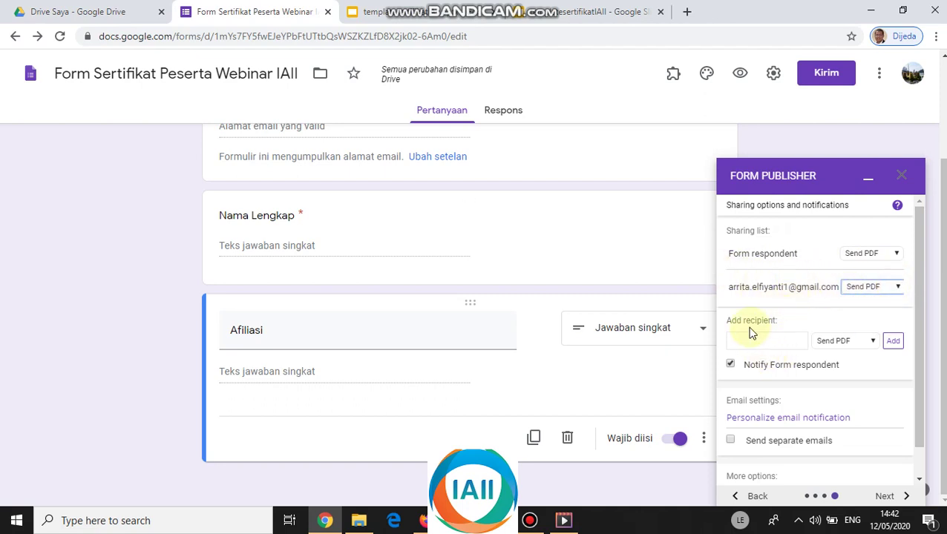
{"action": "left_click", "coordinate": [799, 340]}
Customize the notification email with sender name "IAII" and subject "Sertifikat Webinar IAII - <<fileName>>".
{"action": "left_click", "coordinate": [810, 425]}
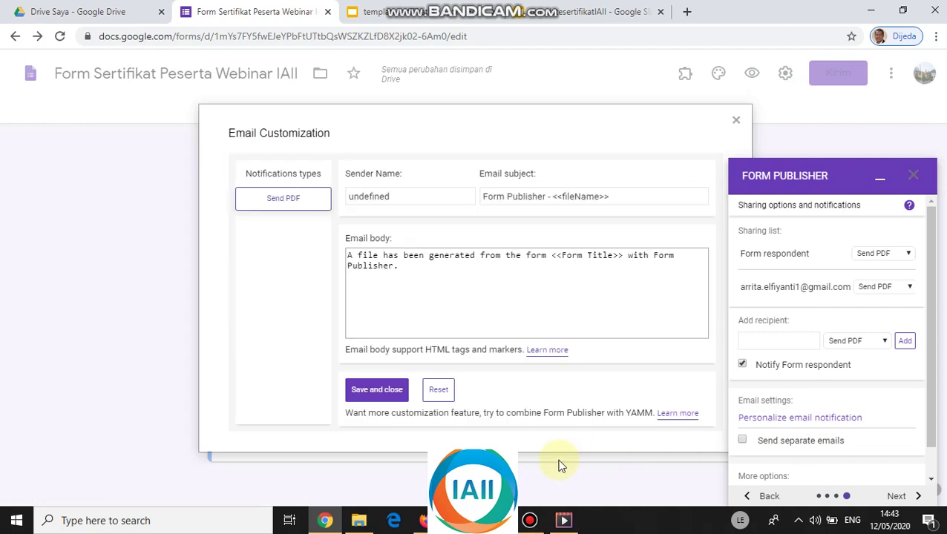
{"action": "double_click", "coordinate": [408, 199]}
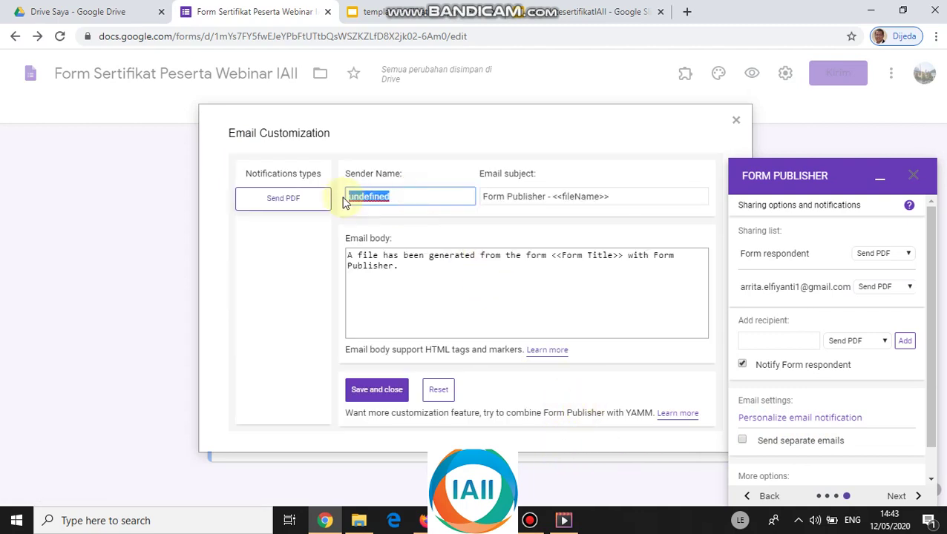
{"action": "type", "text": "IAII"}
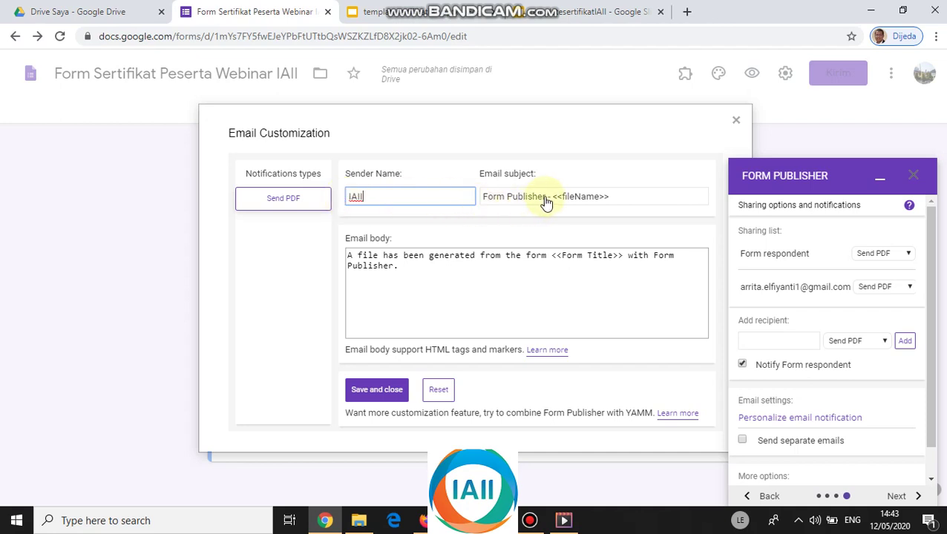
{"action": "left_click_drag", "start_coordinate": [546, 198], "coordinate": [479, 207]}
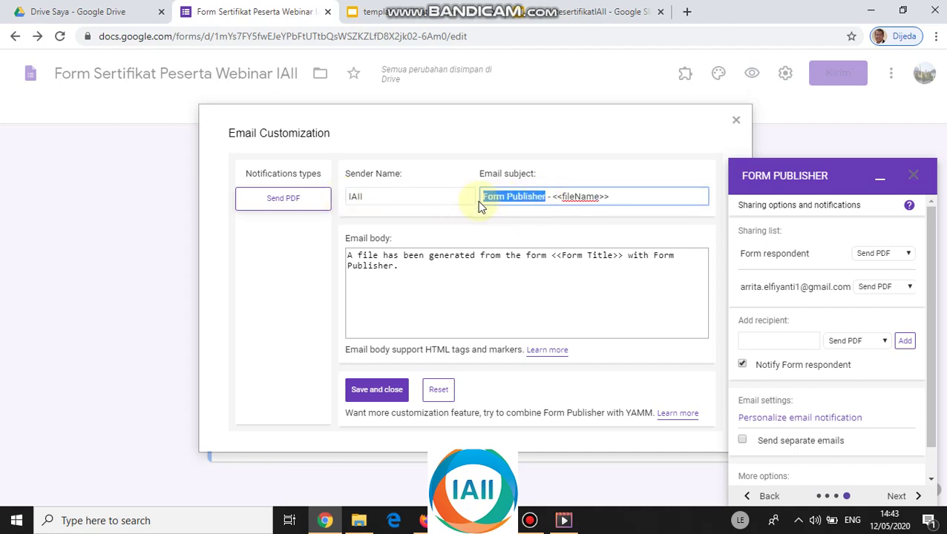
{"action": "type", "text": "Sert"}
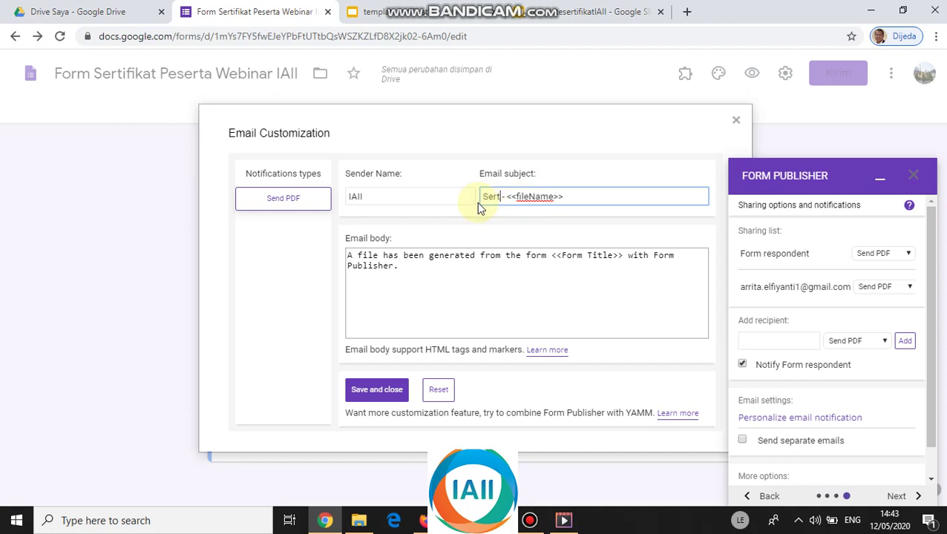
{"action": "type", "text": "ifikat W"}
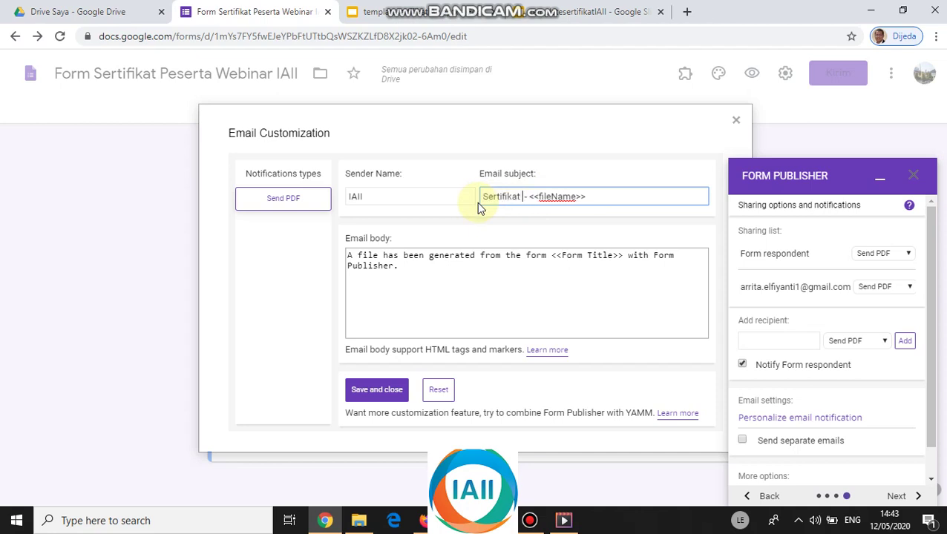
{"action": "type", "text": "ebinar IAII"}
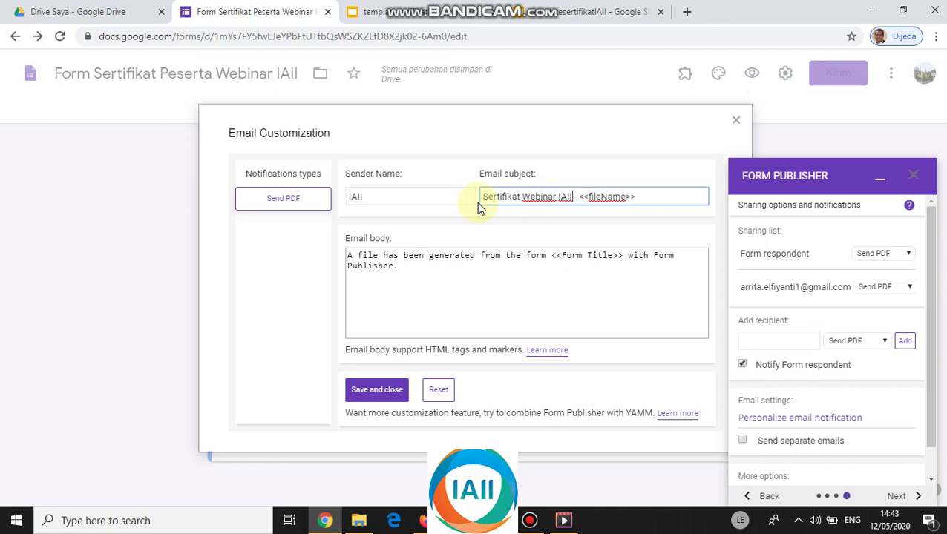
Insert "Terima kasih sudah bergabung dengan webinar IAII. kami tunggu partisipasi di webinar berikutnya." and blank lines above the email body text and save the customization.
{"action": "left_click", "coordinate": [348, 258]}
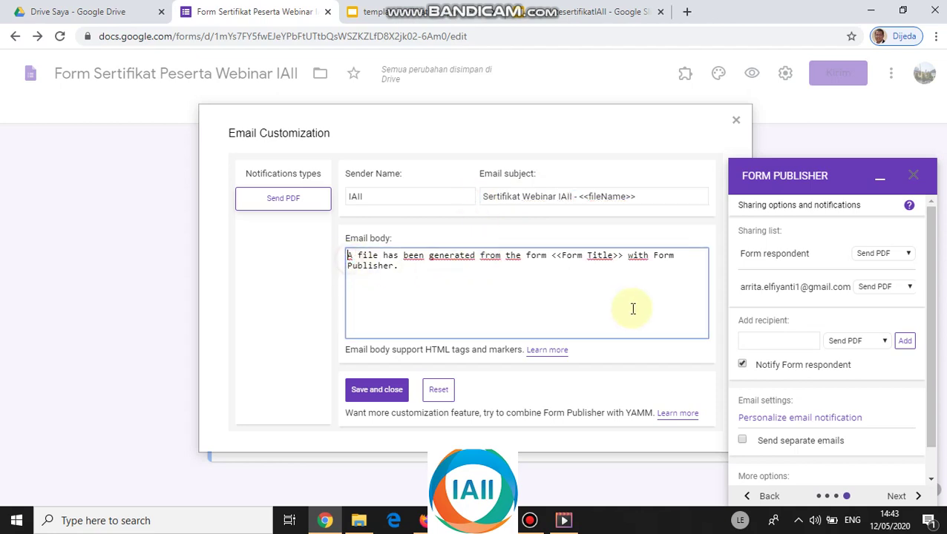
{"action": "key", "text": "Return"}
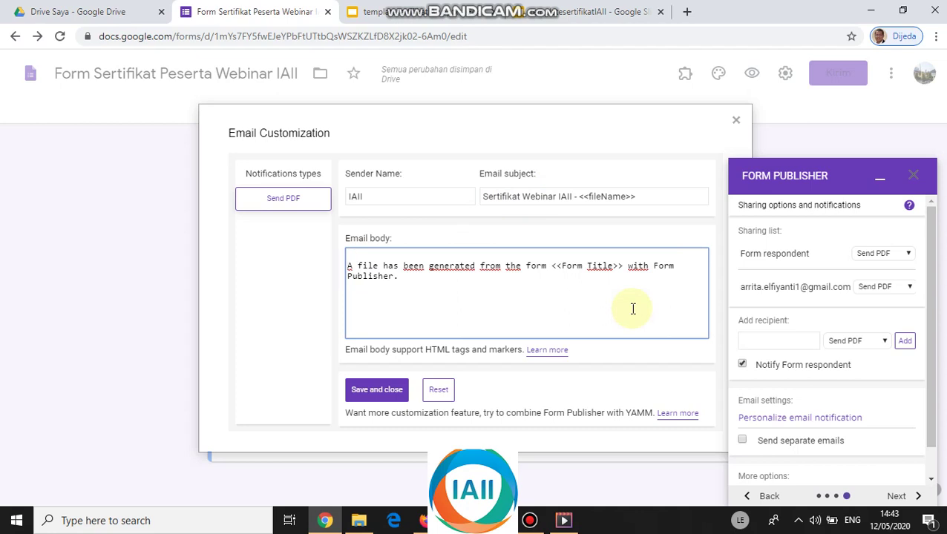
{"action": "type", "text": "asih sudah bergab"}
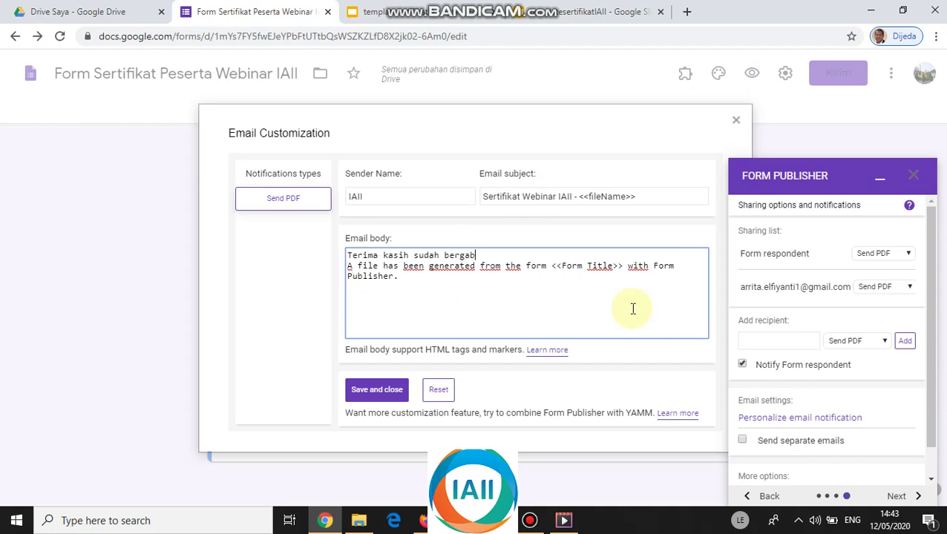
{"action": "type", "text": "ung dengan webinar IAII"}
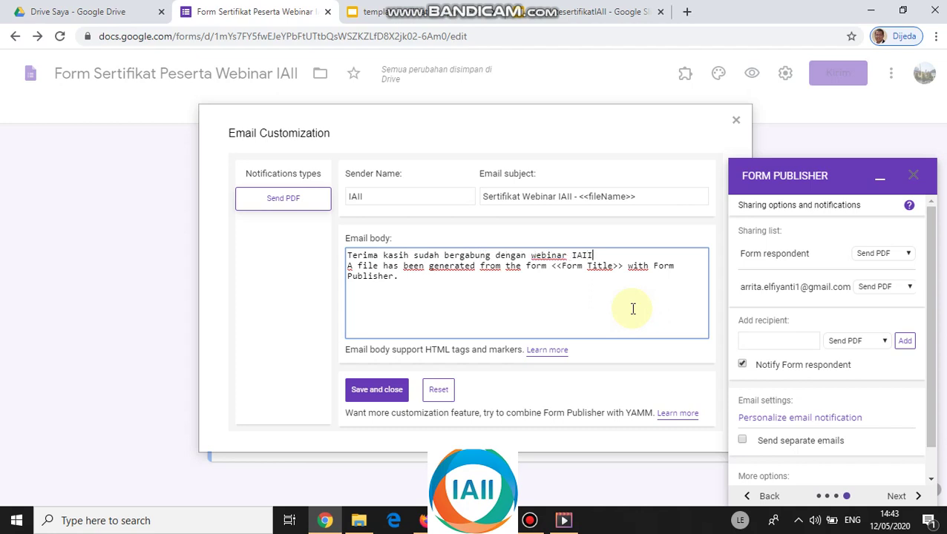
{"action": "type", "text": ". kami tunggu partisipas"}
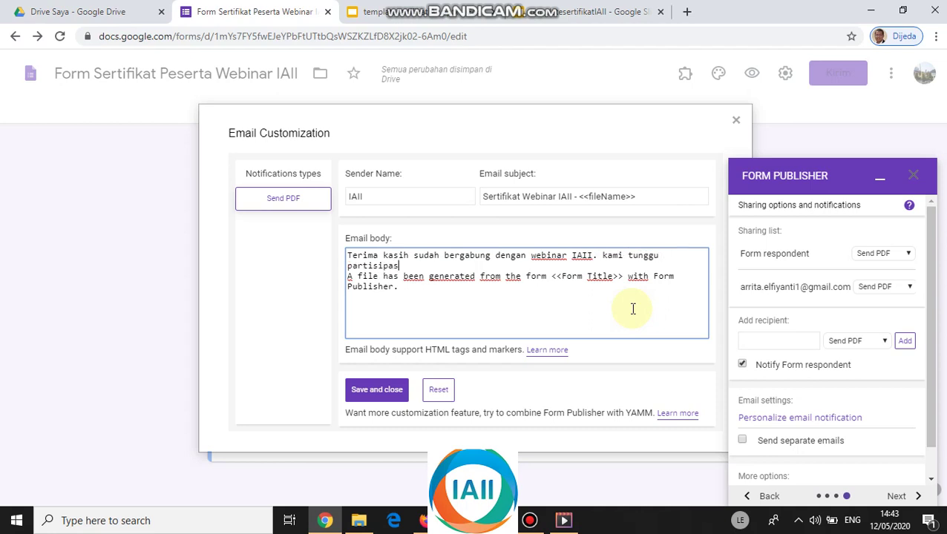
{"action": "type", "text": "i di webinar berikutnya."}
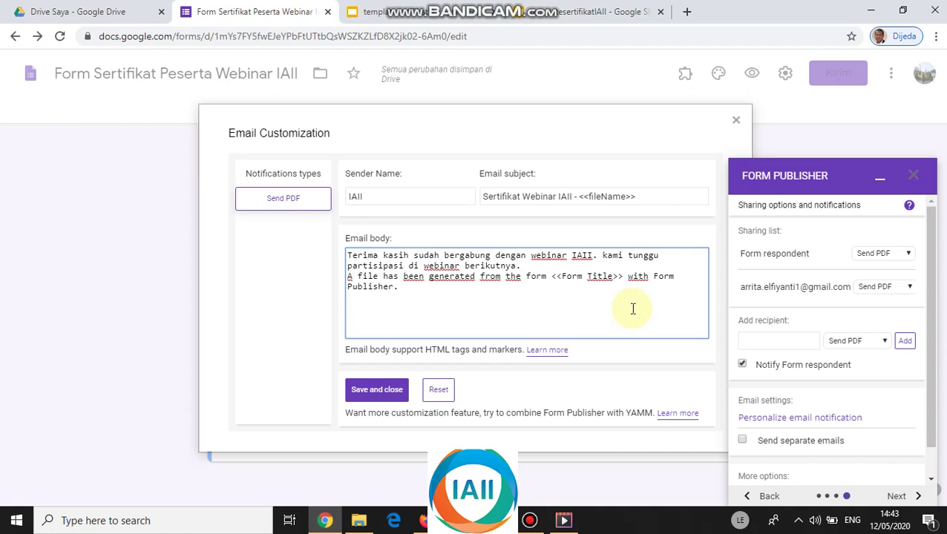
{"action": "key", "text": "Return"}
{"action": "key", "text": "Return"}
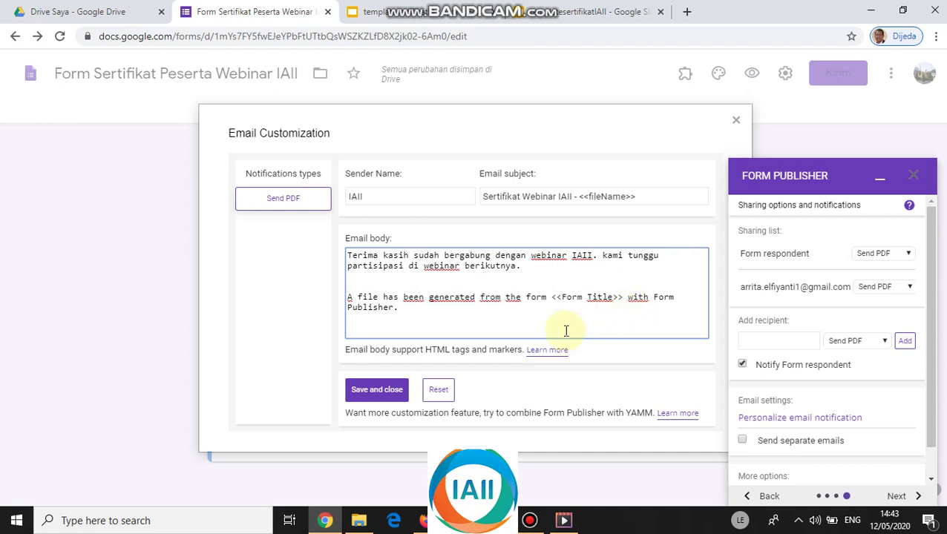
{"action": "left_click", "coordinate": [379, 396]}
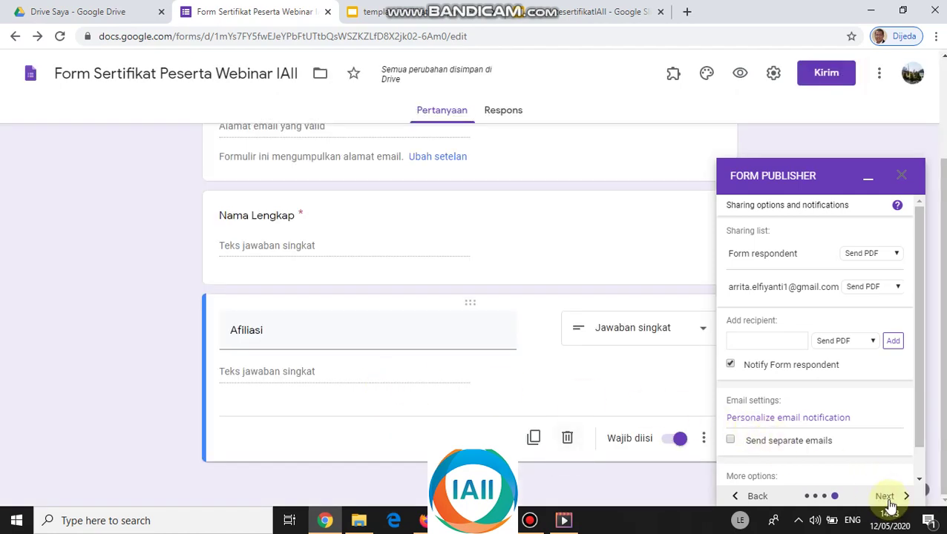
{"action": "scroll", "coordinate": [847, 451], "scroll_direction": "down", "scroll_amount": 1}
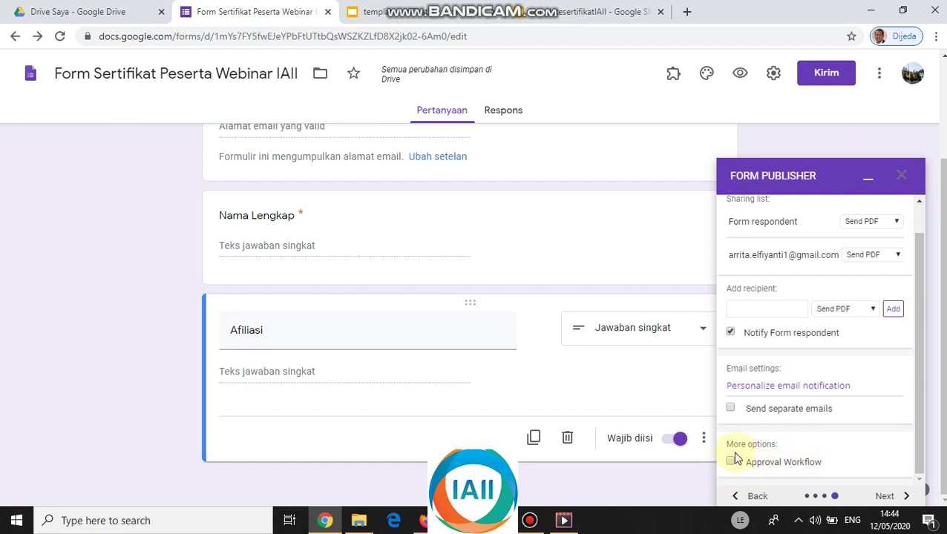
Finish the Form Publisher setup and start a trial response to the form with the respondent's e-mail address.
{"action": "left_click", "coordinate": [885, 495]}
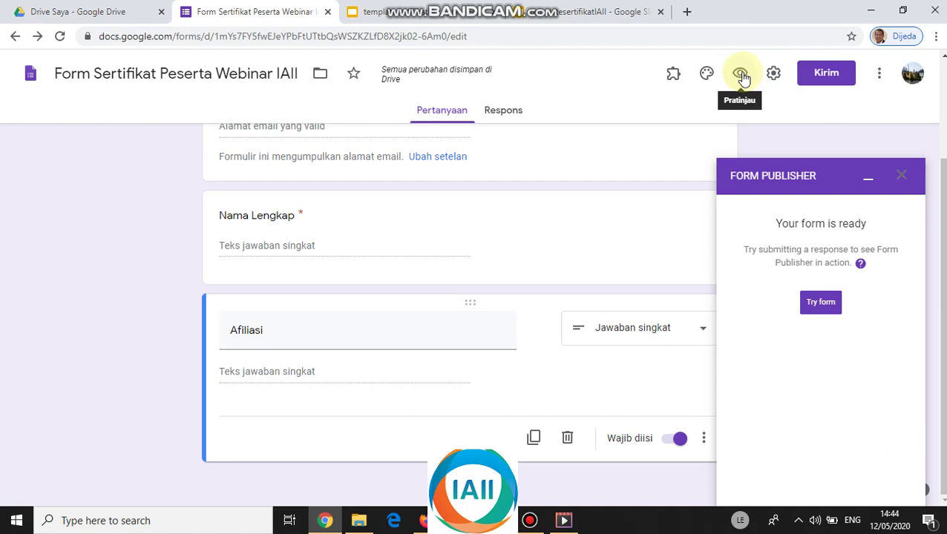
{"action": "left_click", "coordinate": [821, 302]}
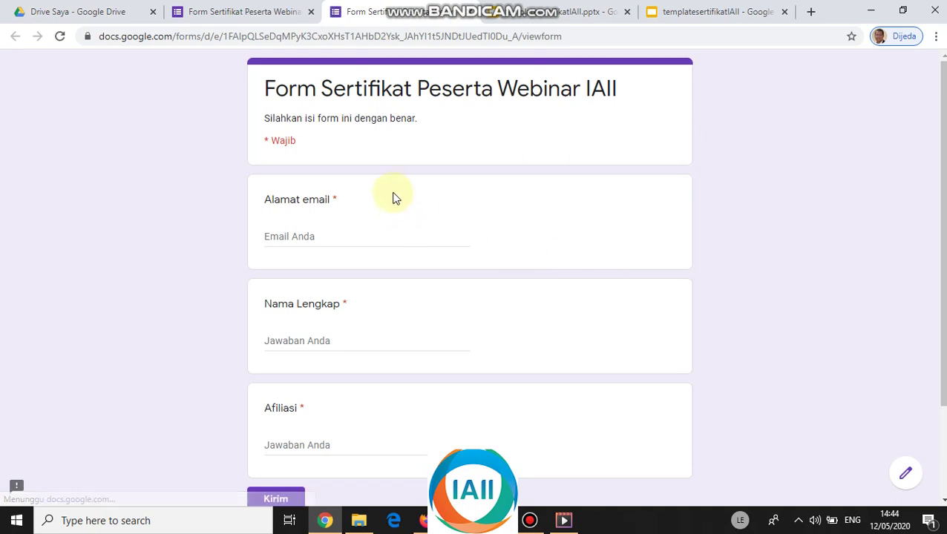
{"action": "left_click", "coordinate": [329, 238]}
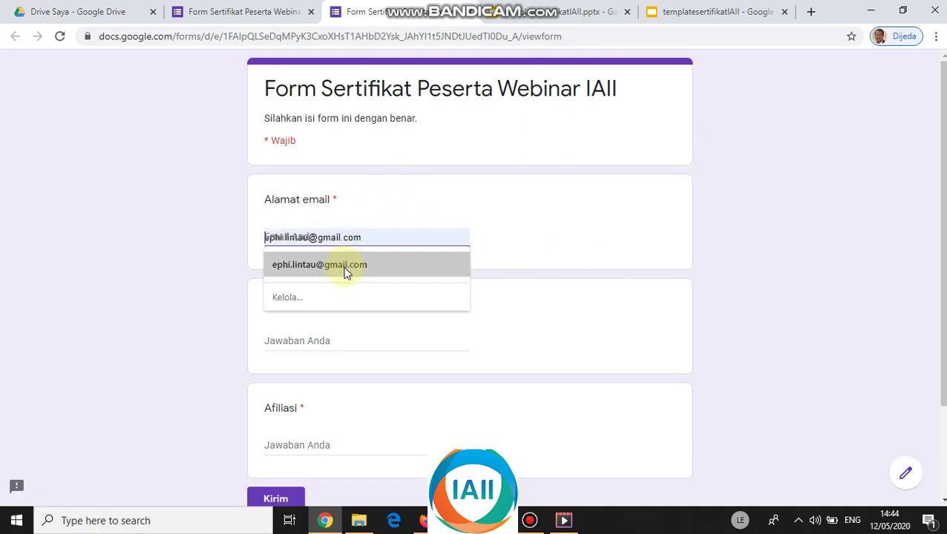
{"action": "left_click", "coordinate": [345, 266]}
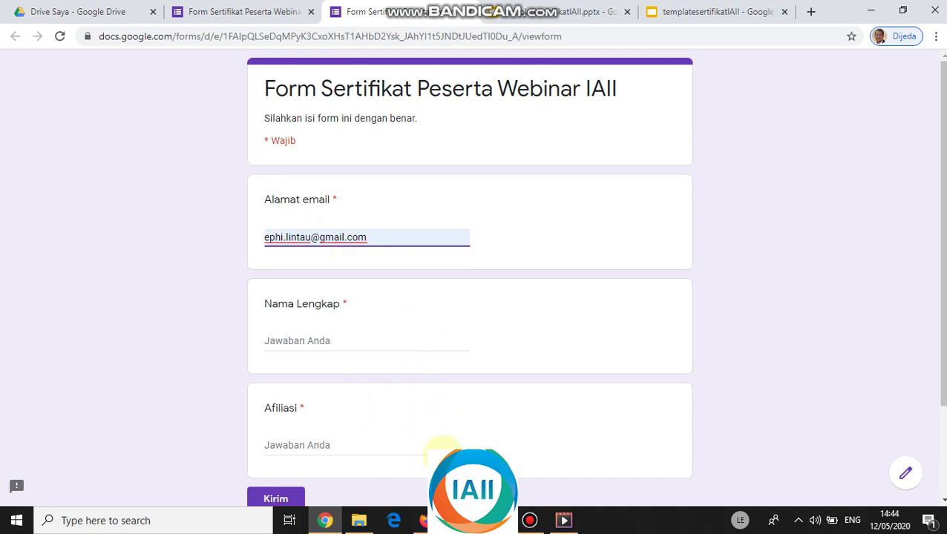
Switch to Firefox and open the Gmail login page.
{"action": "left_click", "coordinate": [422, 520]}
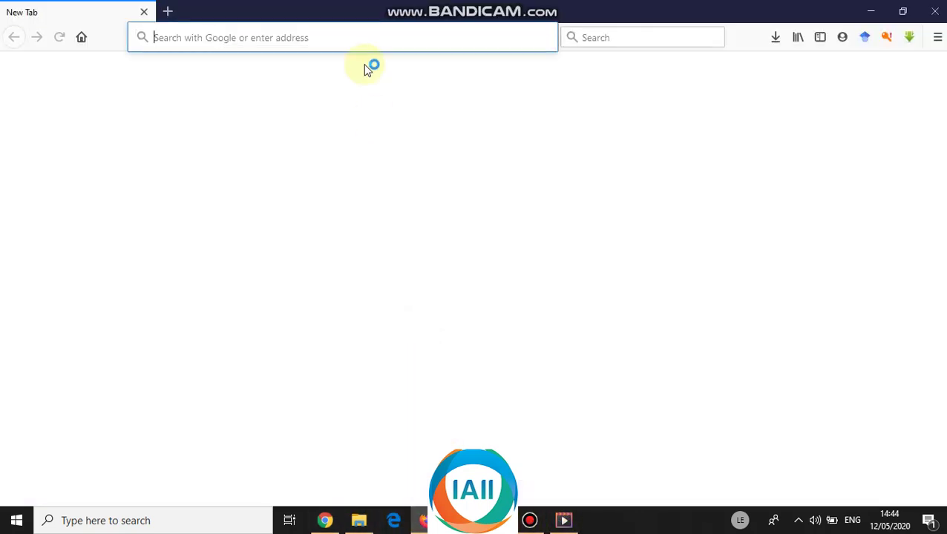
{"action": "type", "text": "h"}
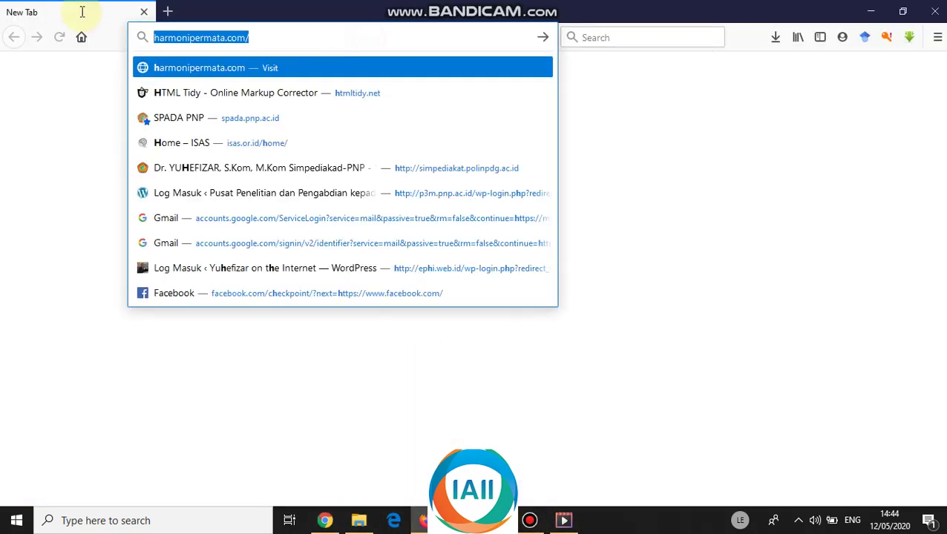
{"action": "type", "text": "gmail"}
{"action": "key", "text": "Return"}
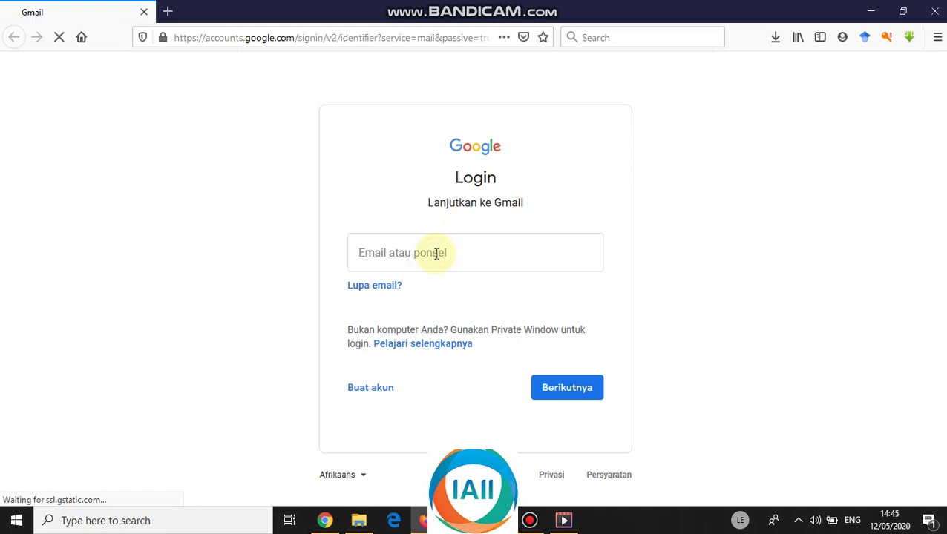
Sign in to Gmail with the trial respondent's saved e-mail address and the account password.
{"action": "left_click", "coordinate": [437, 253]}
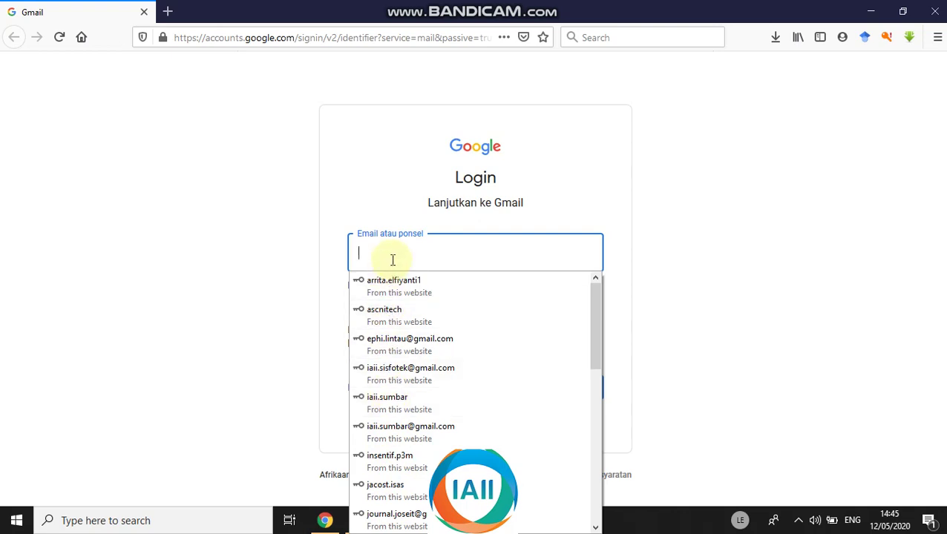
{"action": "type", "text": "e"}
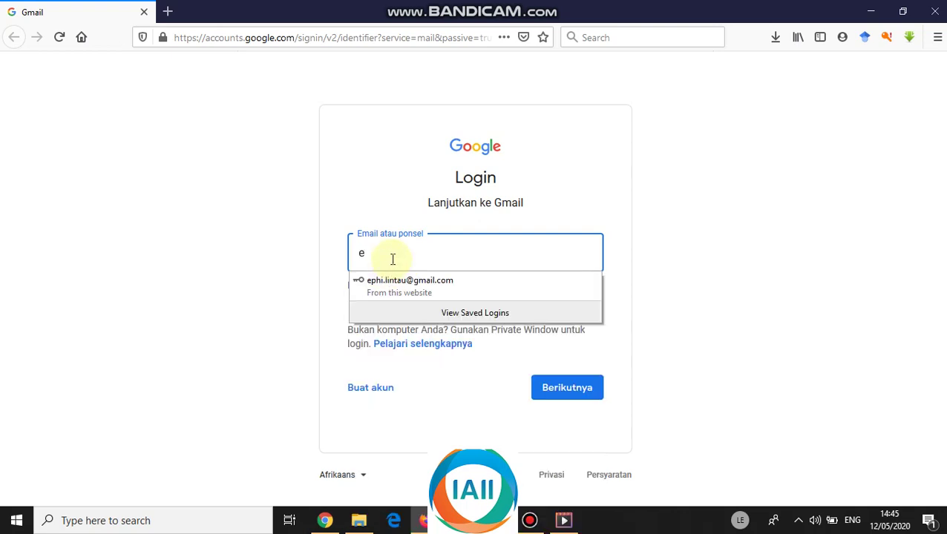
{"action": "left_click", "coordinate": [404, 297]}
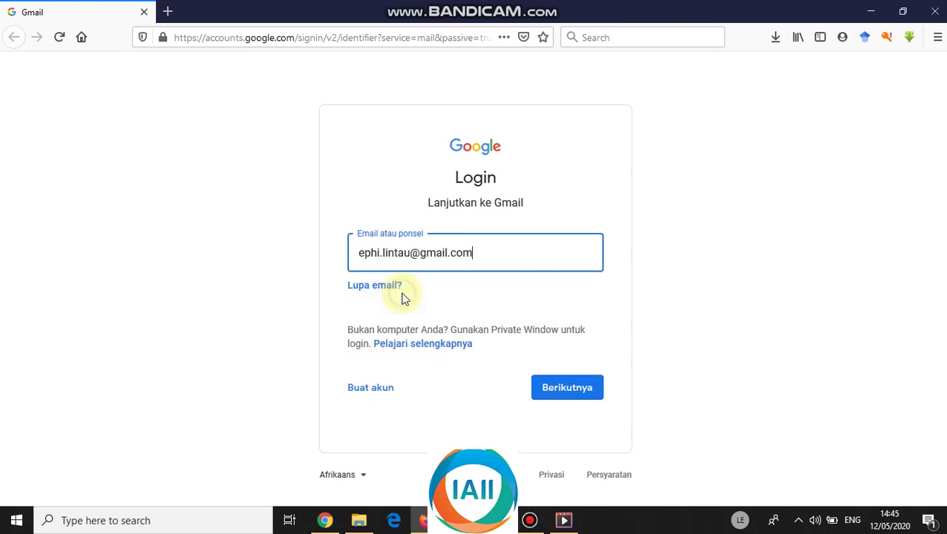
{"action": "left_click", "coordinate": [575, 385]}
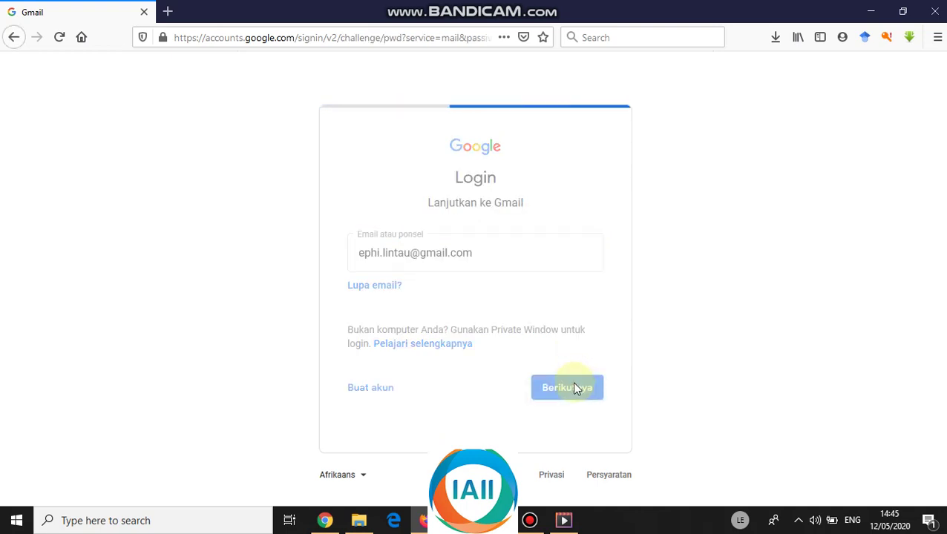
{"action": "left_click", "coordinate": [564, 326]}
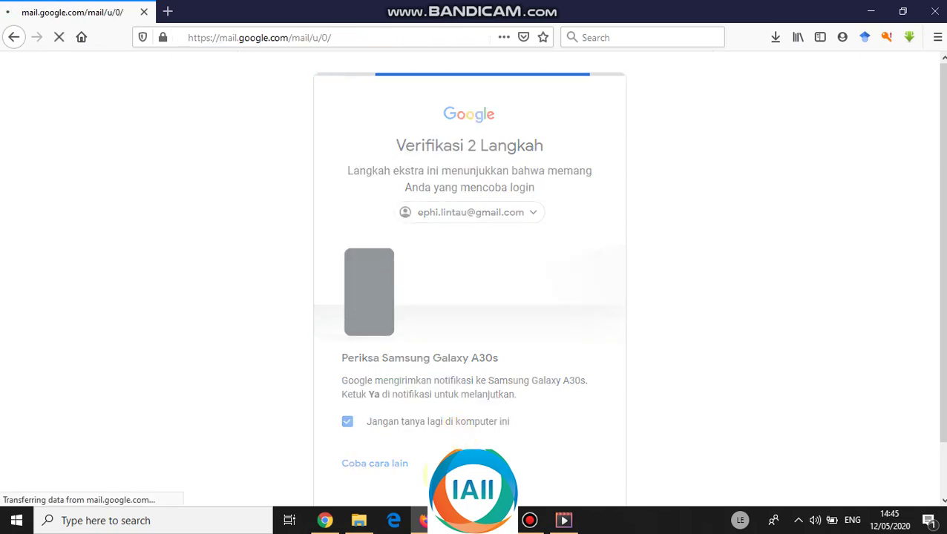
Return to the trial form in Chrome and fill in Nama Lengkap with the respondent's full name, title "Dr." and degrees "S.Kom., M.Kom".
{"action": "left_click", "coordinate": [325, 521]}
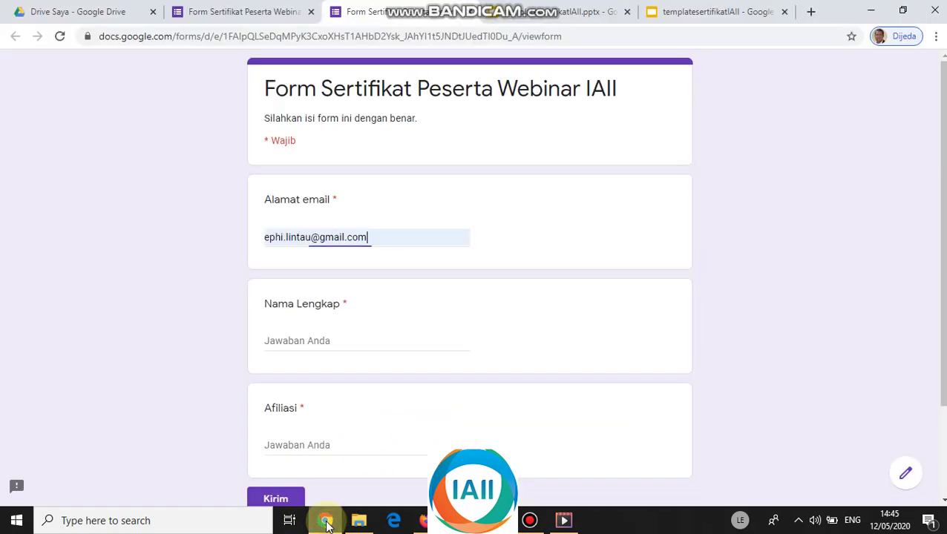
{"action": "left_click", "coordinate": [349, 338]}
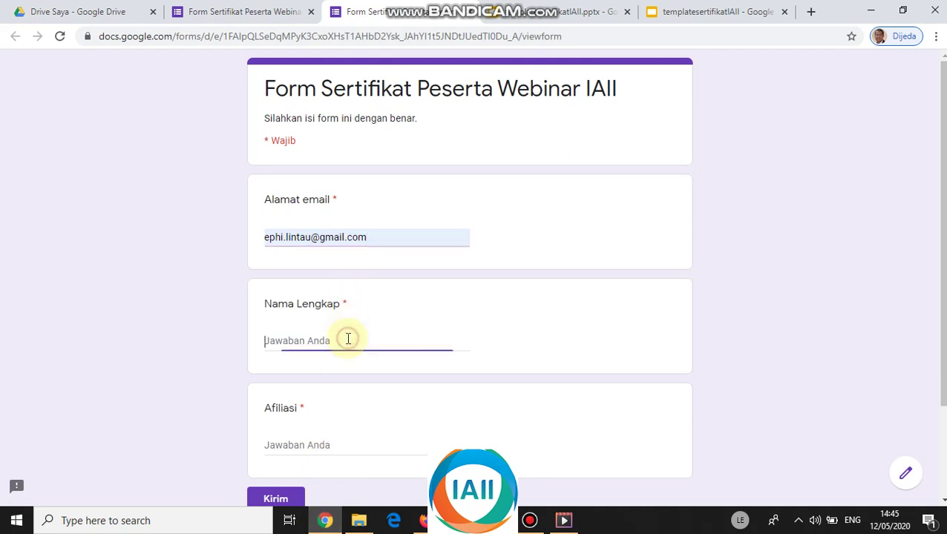
{"action": "type", "text": "Yuhefizar"}
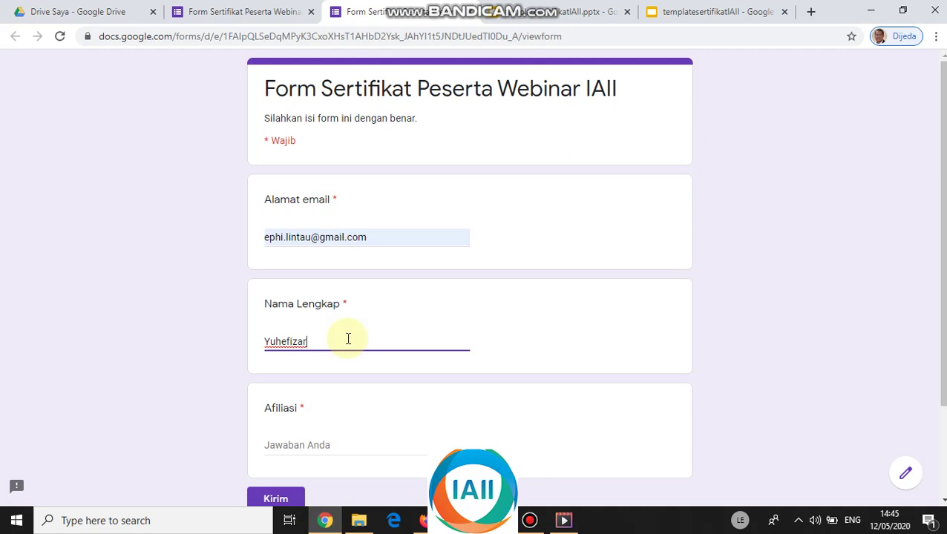
{"action": "key", "text": "Home"}
{"action": "type", "text": "Dr. "}
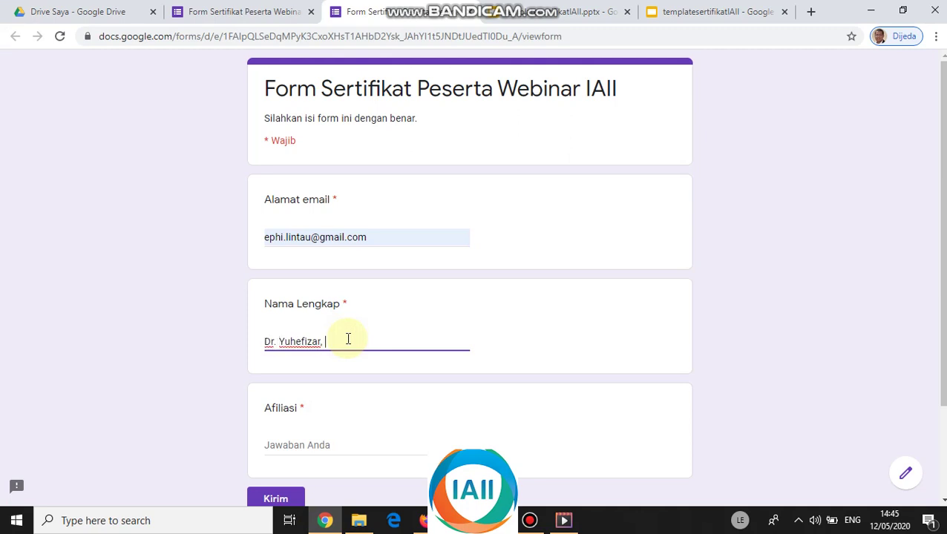
{"action": "type", "text": "Kom"}
{"action": "key", "text": "BackSpace"}
{"action": "key", "text": "BackSpace"}
{"action": "type", "text": "Kom., M.Kom"}
Enter "Politeknik Negeri Padang" as the Afiliasi and submit the trial response.
{"action": "left_click", "coordinate": [332, 440]}
{"action": "type", "text": "Polite"}
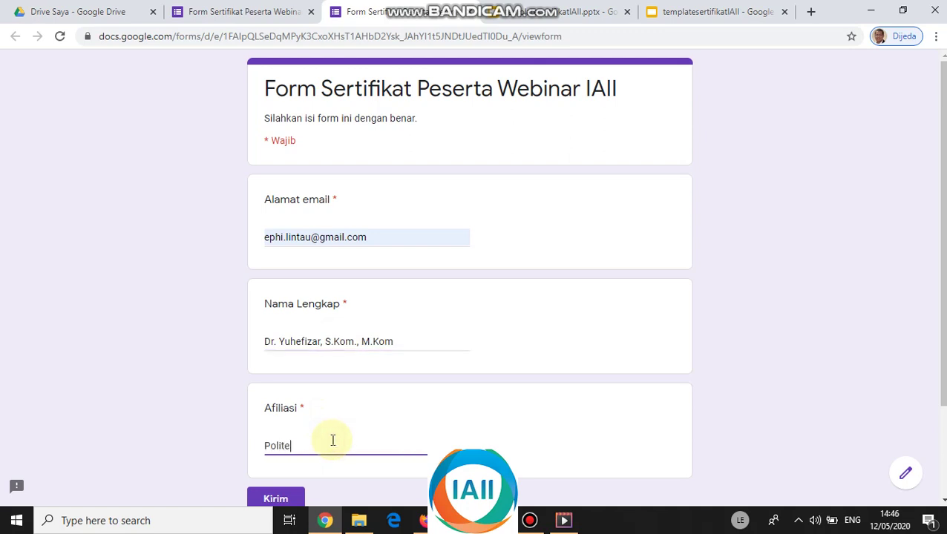
{"action": "type", "text": "knik Negeri Padang"}
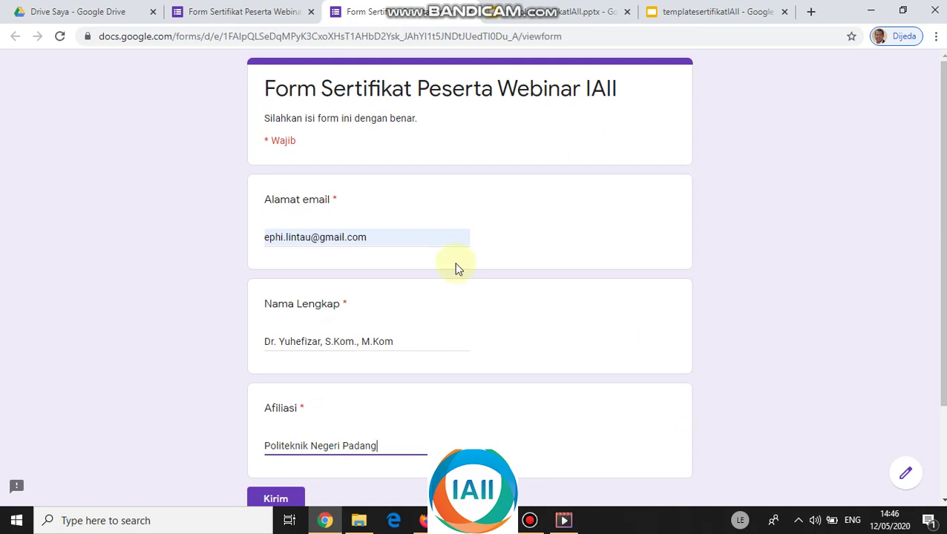
{"action": "scroll", "coordinate": [190, 306], "scroll_direction": "down", "scroll_amount": 2}
{"action": "left_click", "coordinate": [278, 384]}
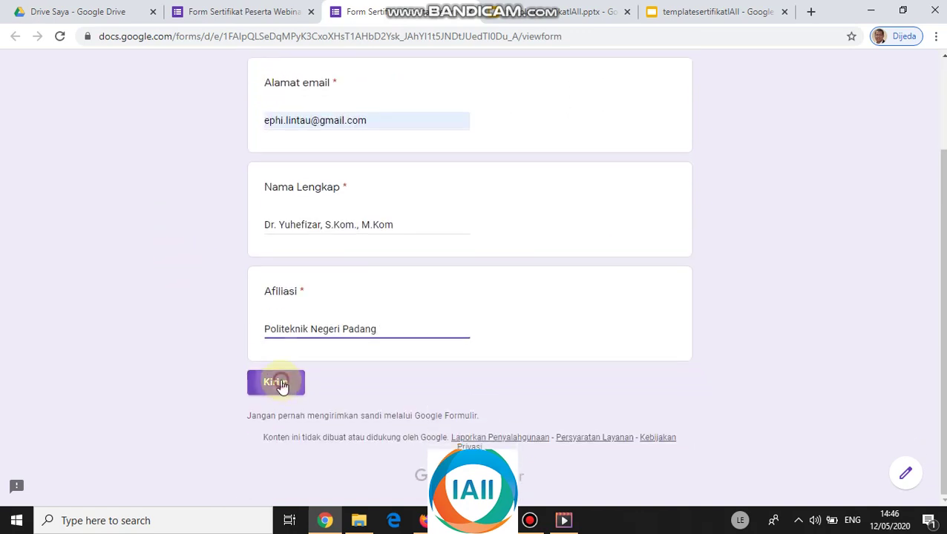